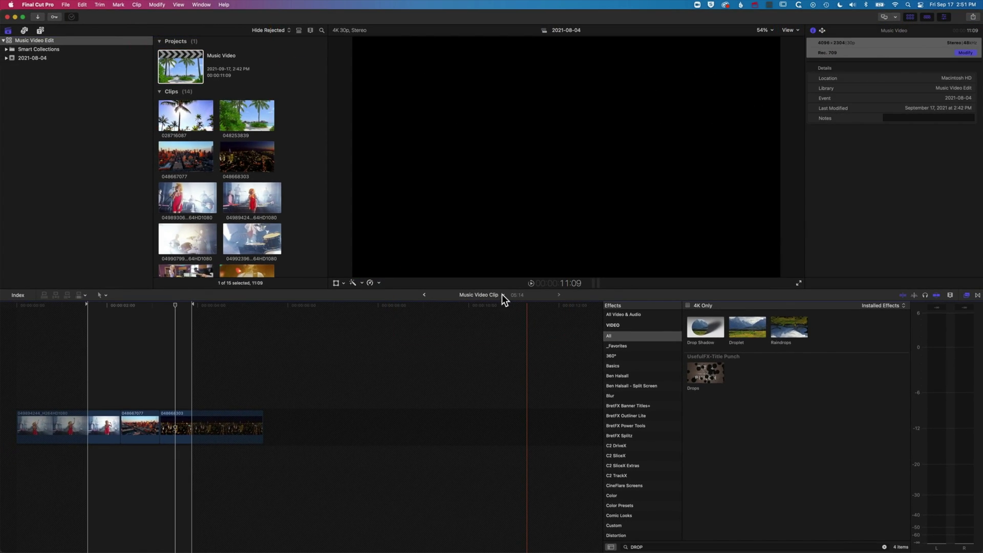
Browse the event, open the Music Video project and select its Music Video Clip compound clip.
scroll(255, 194, down, 2)
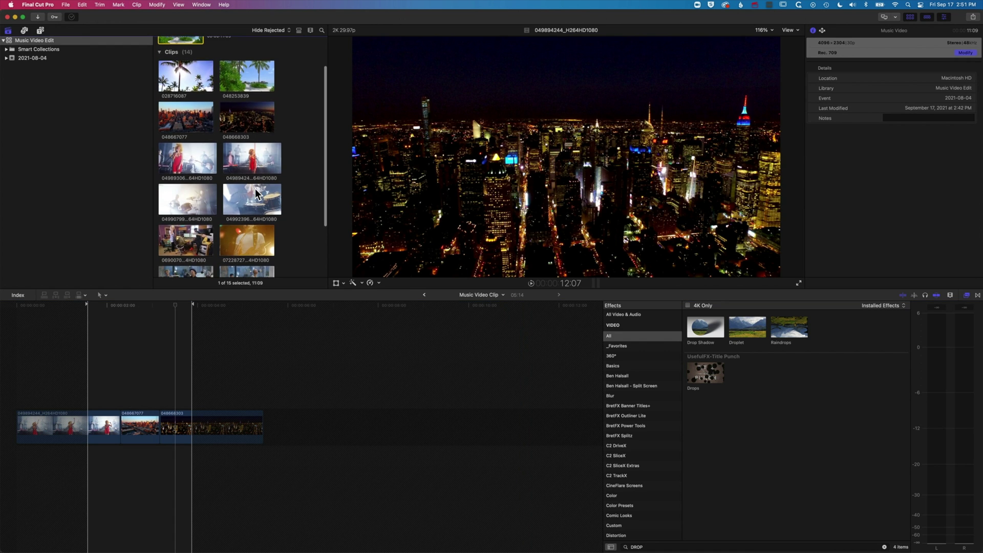
scroll(255, 188, down, 4)
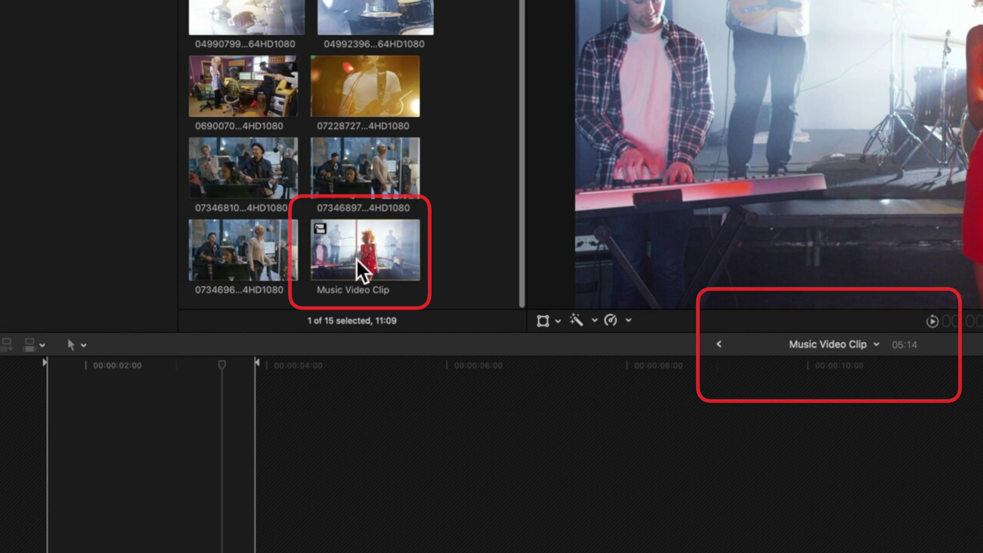
click(346, 258)
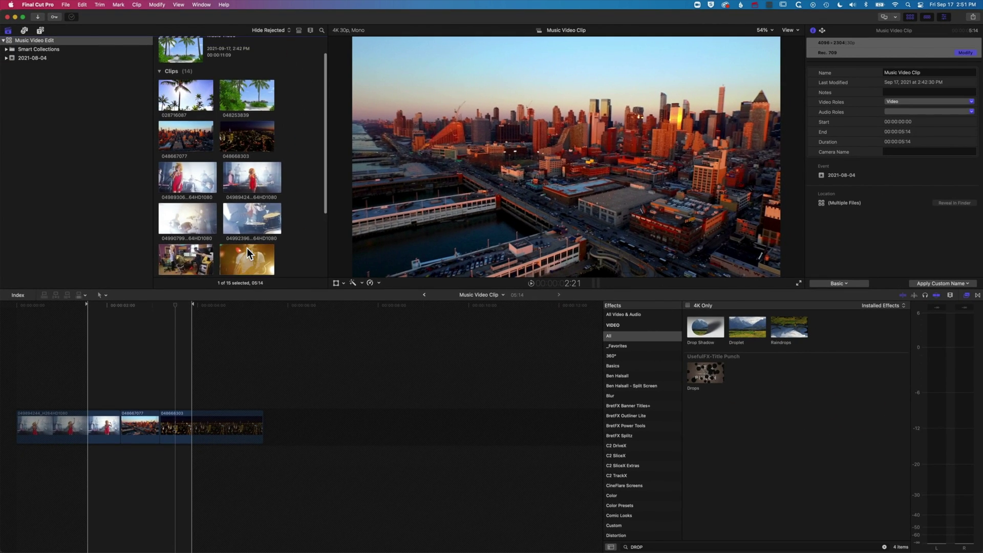
scroll(213, 56, up, 2)
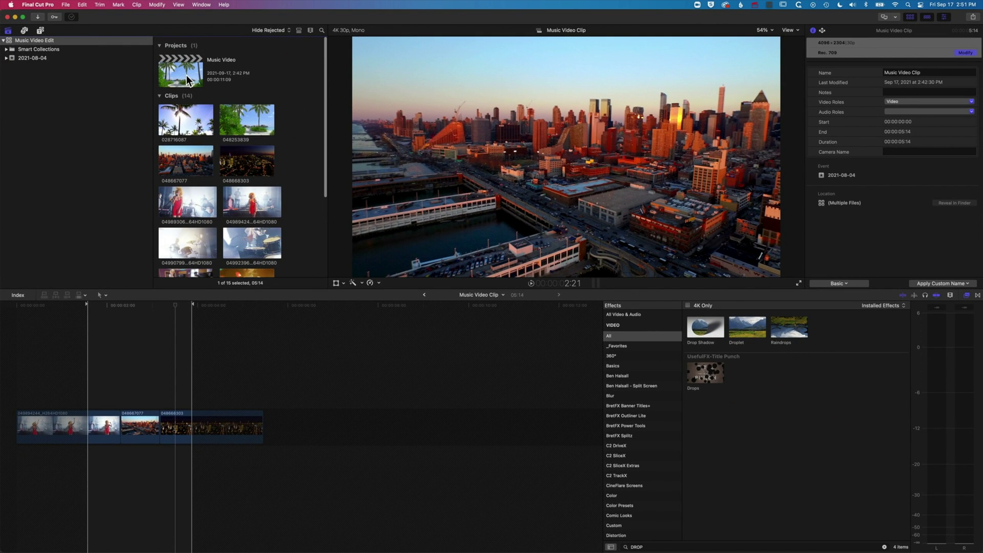
double_click(187, 80)
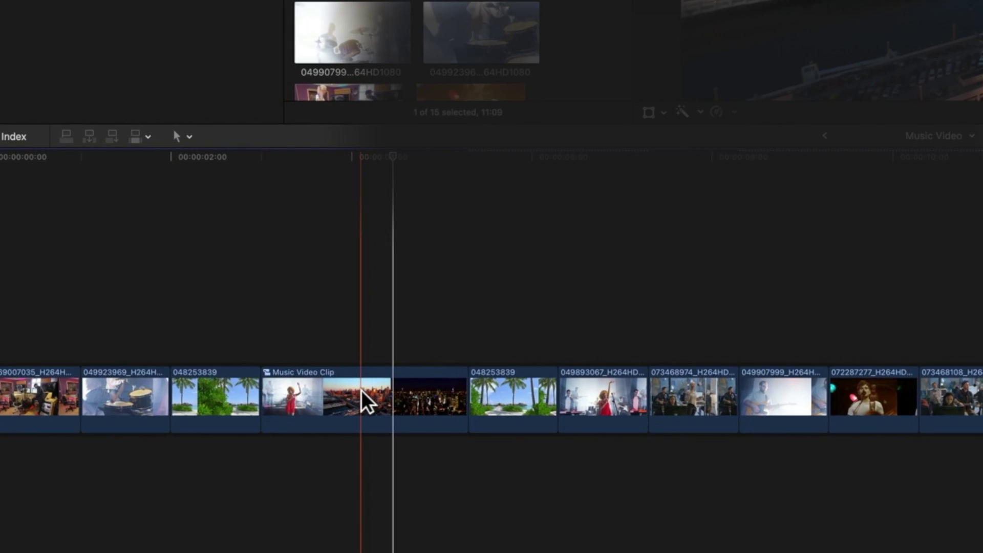
click(220, 422)
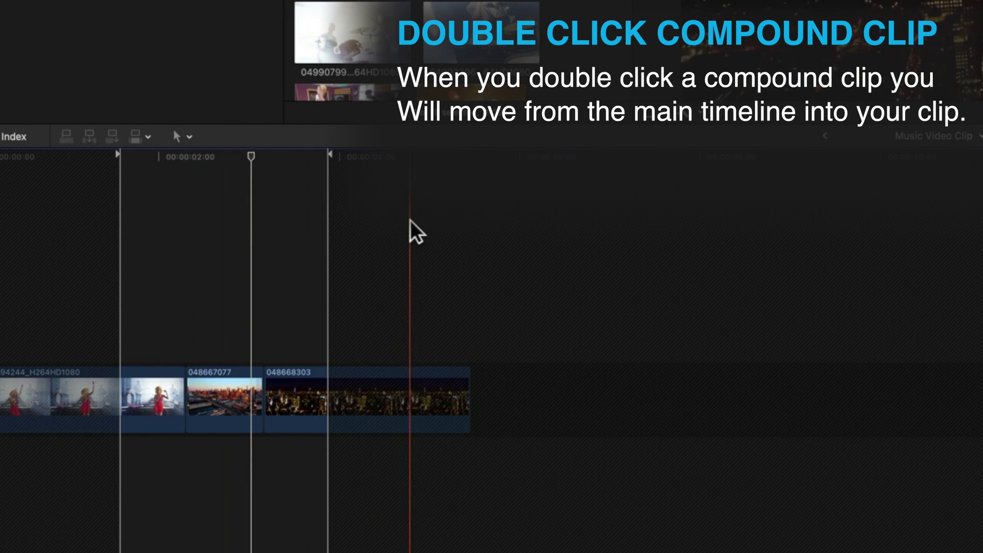
scroll(466, 462, left, 2)
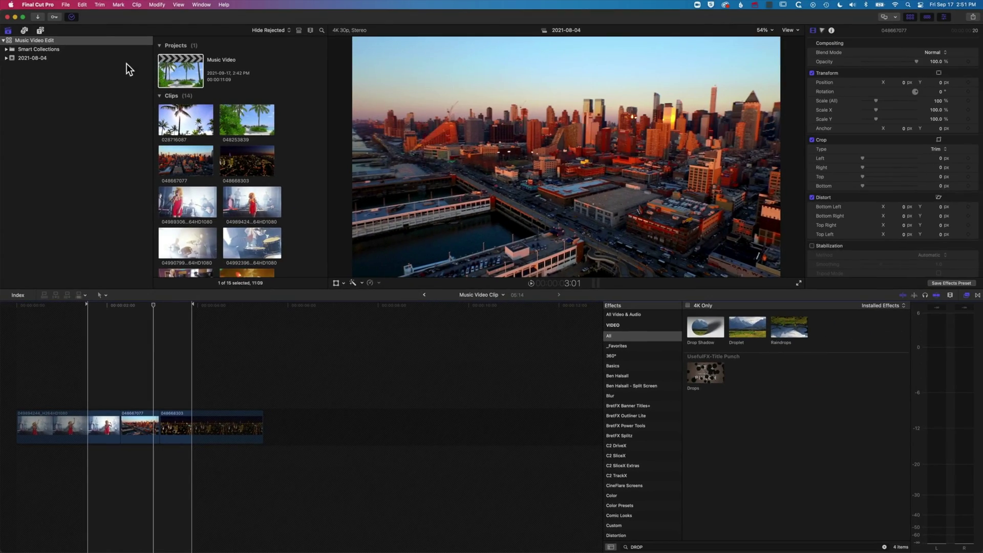
Reopen the Music Video project, select four clips and start a new compound clip from them.
double_click(184, 76)
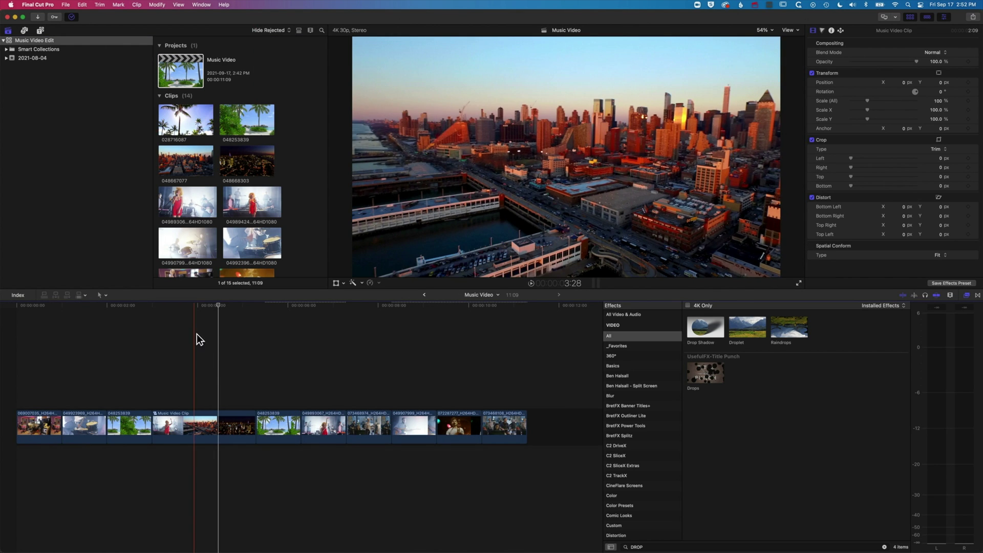
drag(288, 388, 403, 449)
click(66, 5)
mouse_move(69, 14)
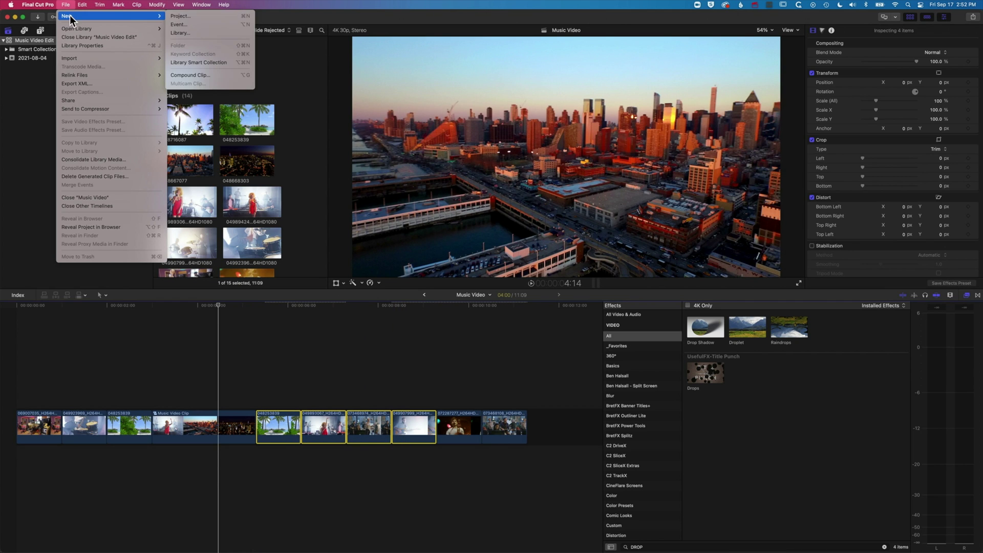
click(204, 75)
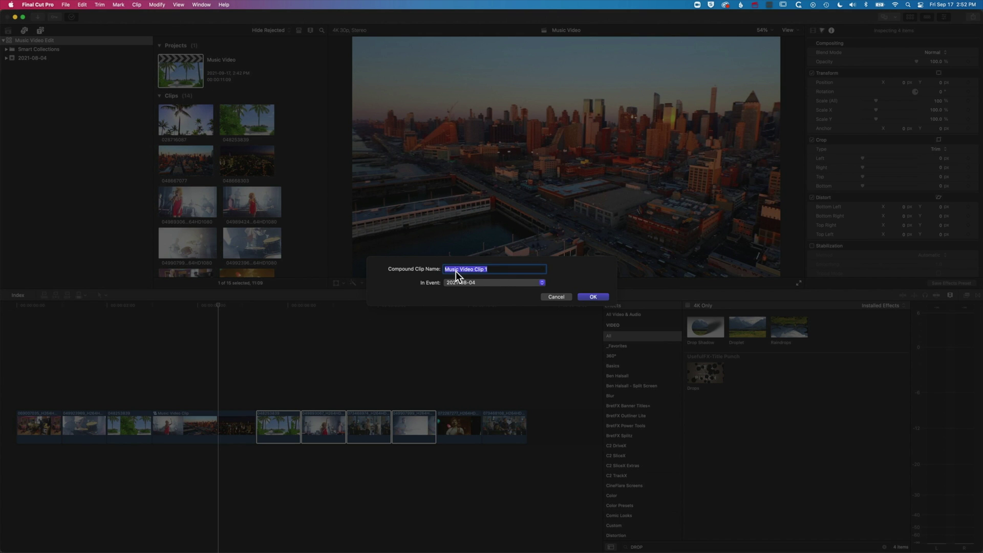
Create the Music Video Clip 1 compound clip and select it in the timeline.
click(598, 297)
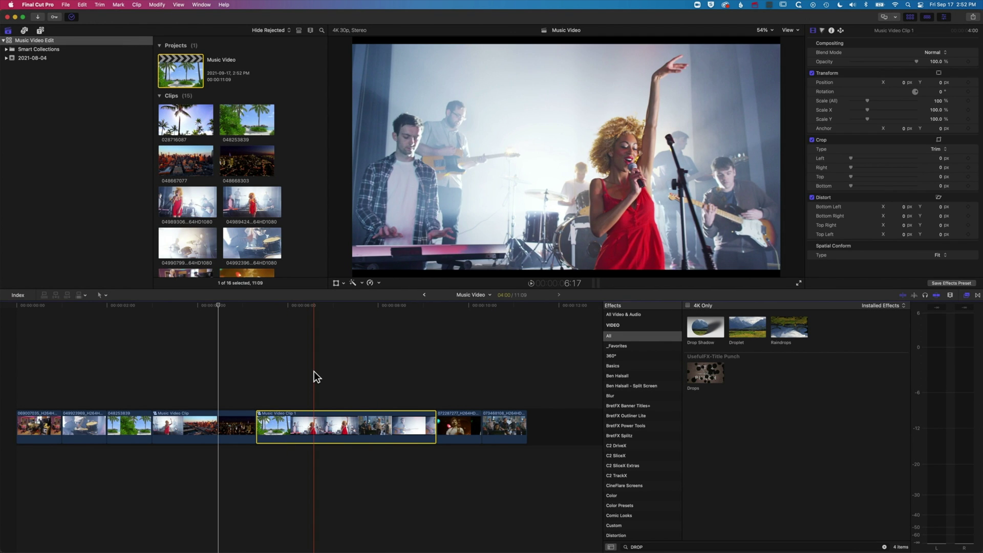
drag(271, 425, 229, 421)
click(296, 423)
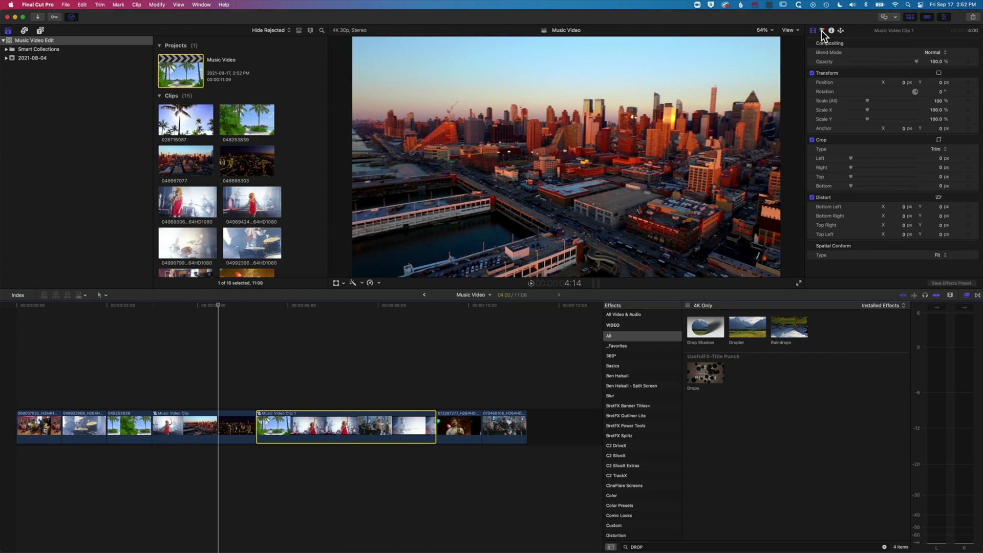
Set Music Video Clip 1's Master saturation to -100% and scrub through the black-and-white result.
click(822, 30)
click(886, 54)
click(311, 305)
drag(831, 111, 830, 153)
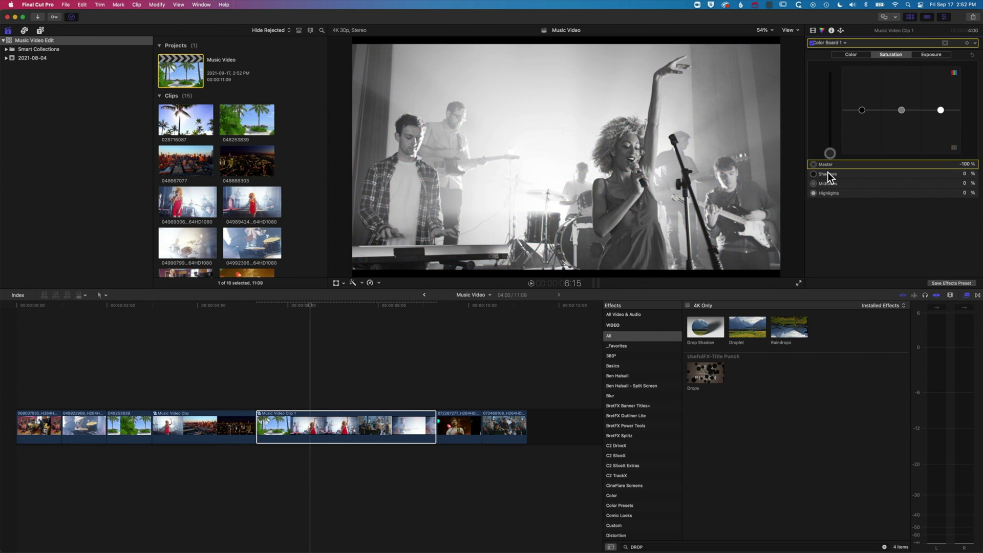
click(297, 305)
drag(297, 305, 417, 306)
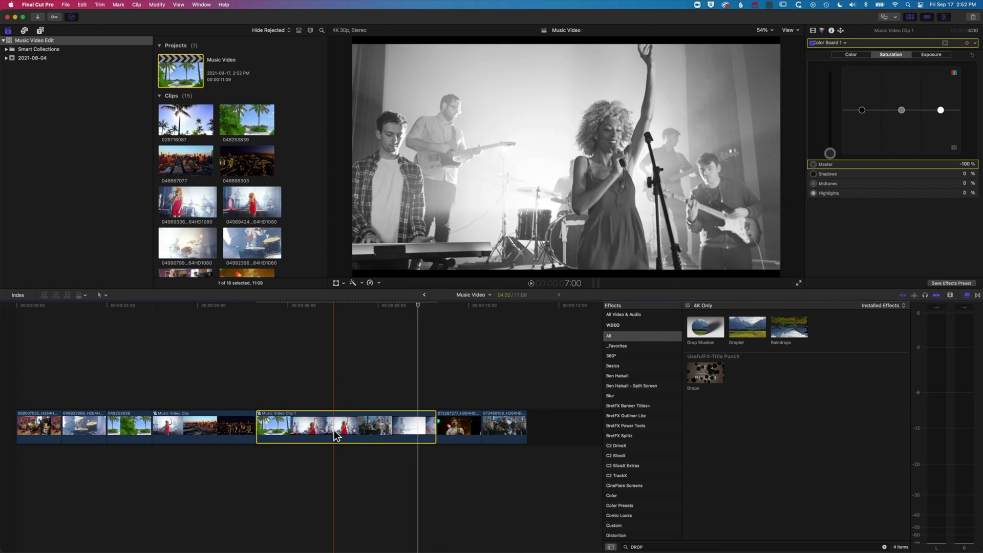
Check inside Music Video Clip 1, then ripple-trim both ends of Music Video Clip to 11:00.
double_click(334, 432)
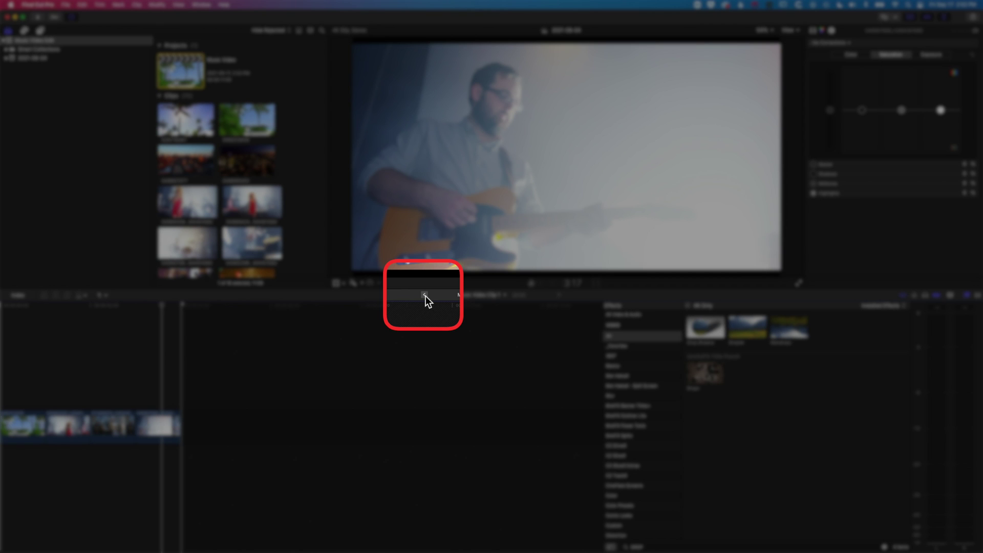
click(425, 295)
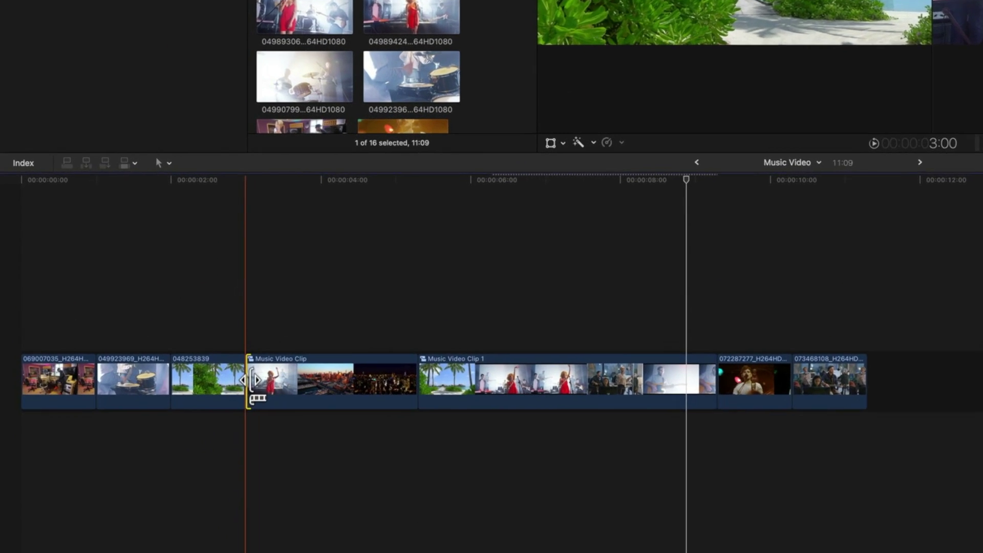
drag(157, 426, 154, 426)
drag(229, 369, 255, 370)
drag(447, 366, 408, 365)
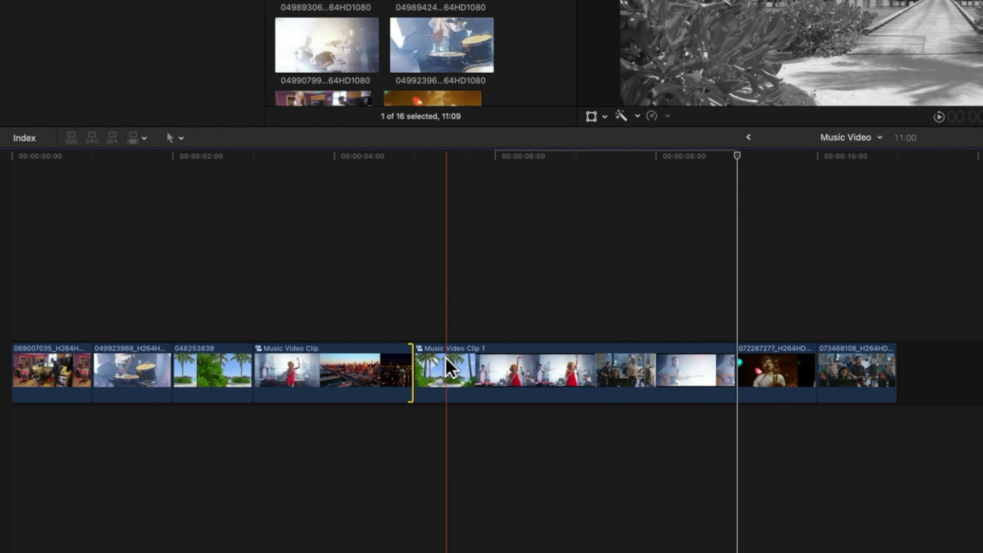
Trim Music Video Clip 1 to 4:00 so the project runs 08:25, then open it.
drag(416, 368, 485, 367)
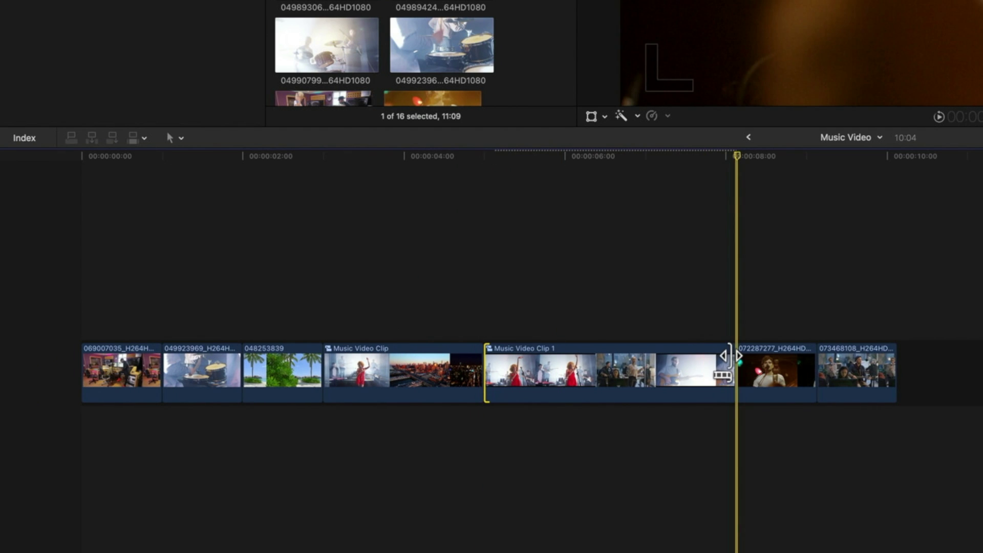
drag(735, 369, 628, 369)
double_click(580, 371)
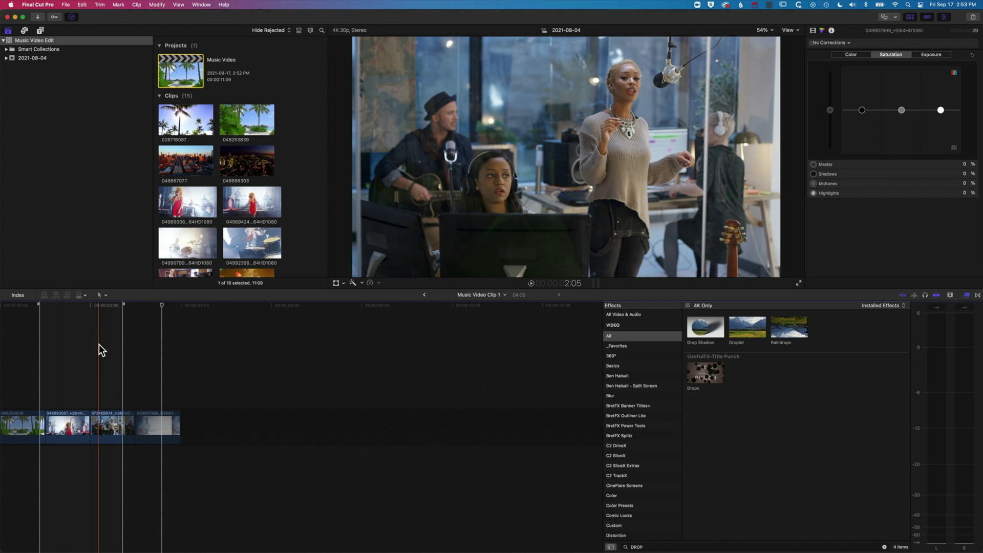
Copy the four clips inside Music Video Clip 1.
drag(160, 408, 24, 469)
click(81, 1)
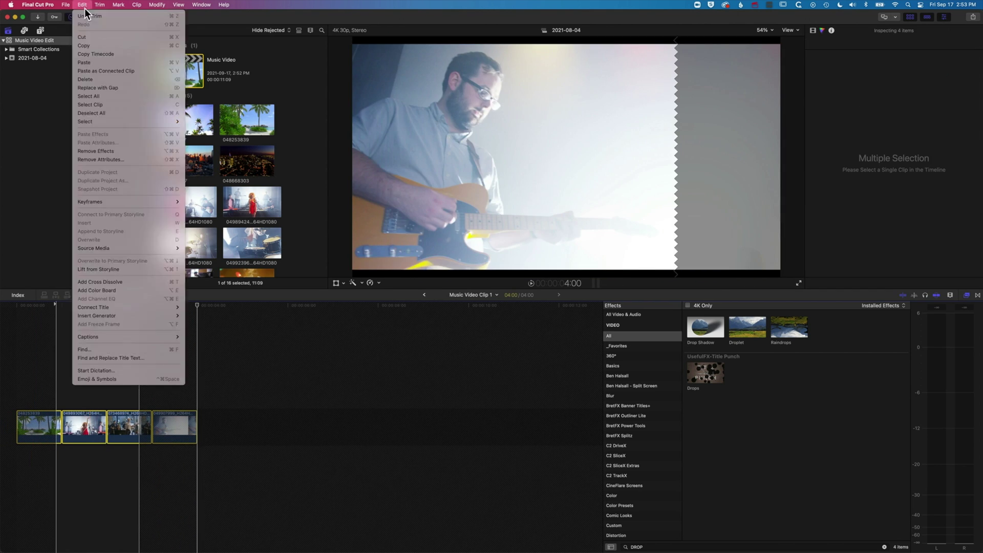
click(94, 44)
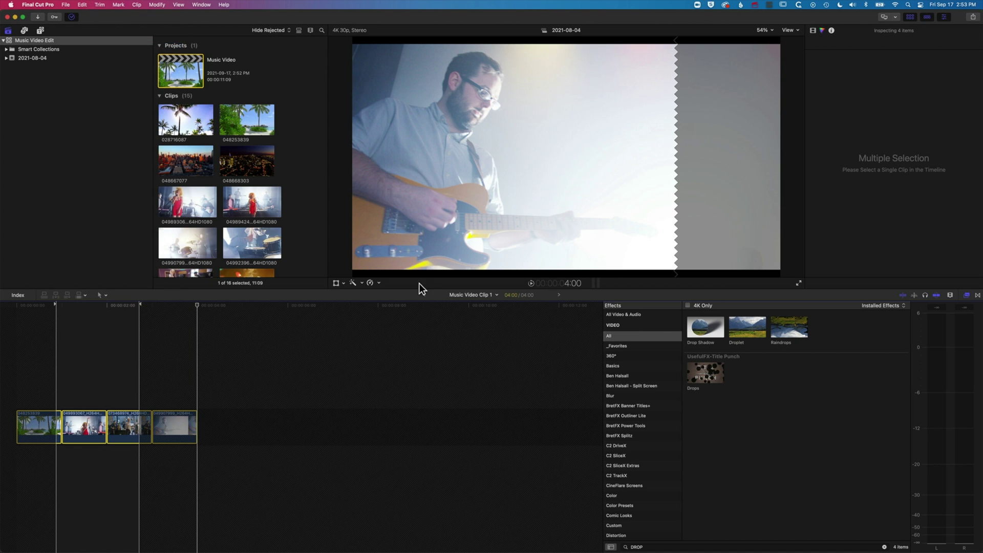
Paste the four clips at 5:00 in the Music Video project and ripple-delete Music Video Clip 1.
click(424, 295)
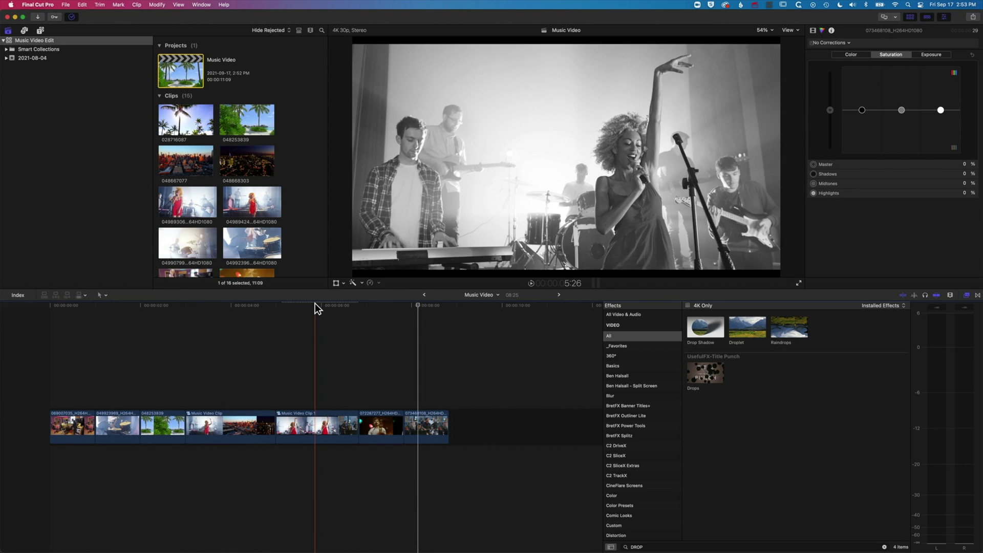
click(284, 305)
drag(282, 306, 277, 306)
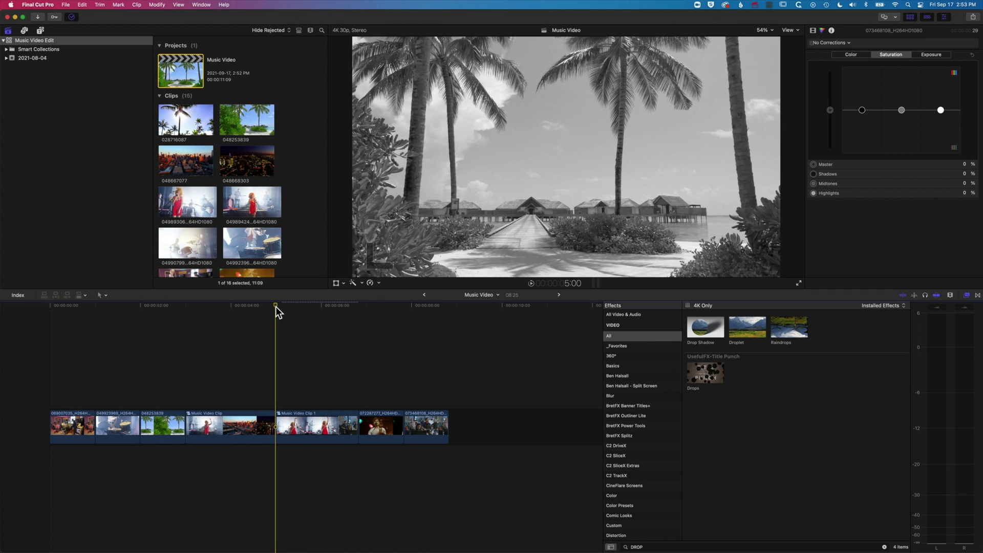
click(82, 5)
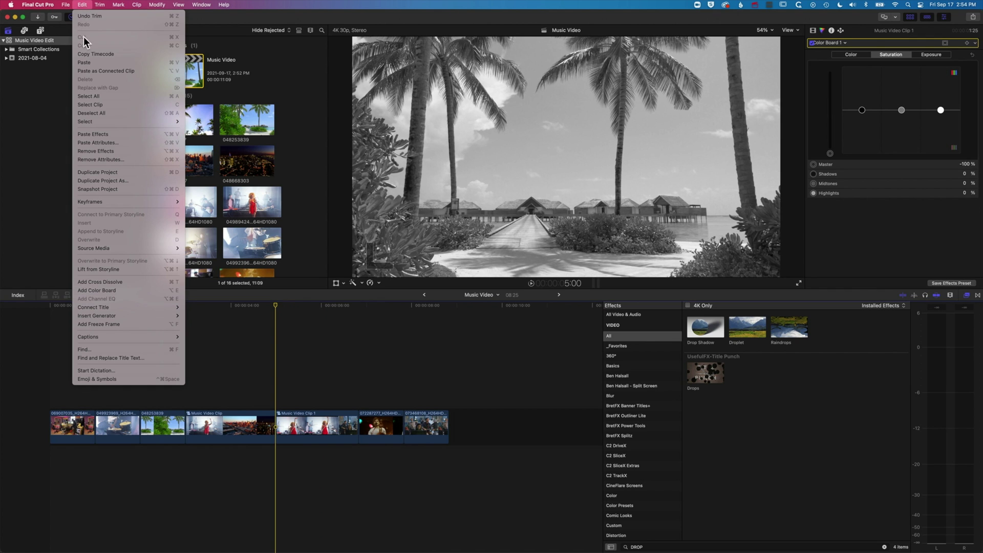
click(82, 62)
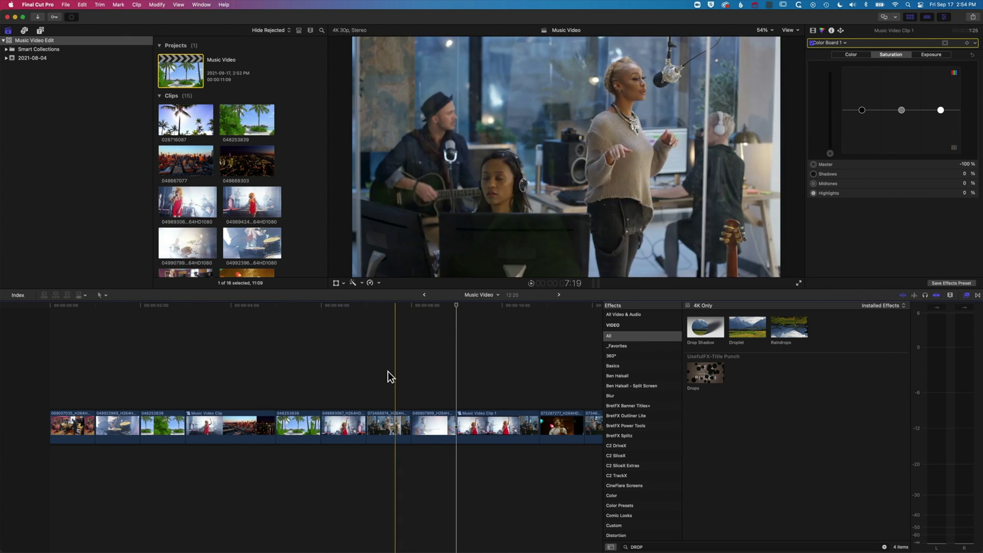
click(507, 425)
key(Delete)
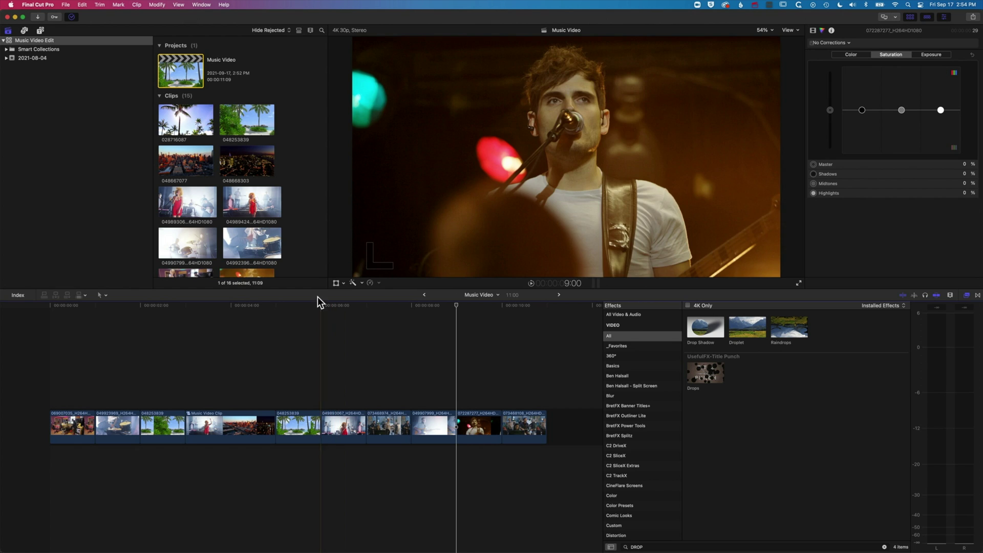
Add the BretFX Power Tools title PT Overshoot Text Scale 01 above the middle clips.
click(43, 40)
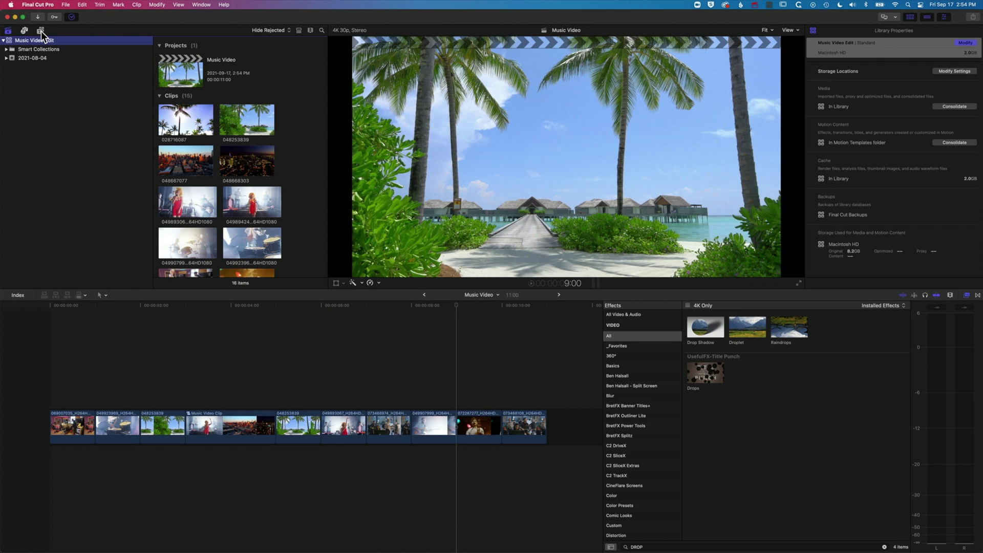
click(41, 31)
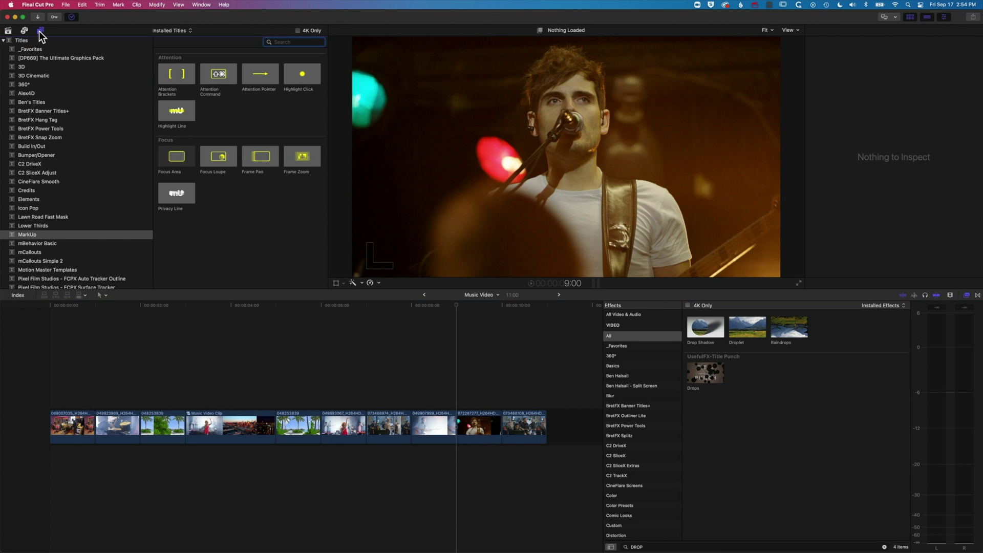
click(42, 129)
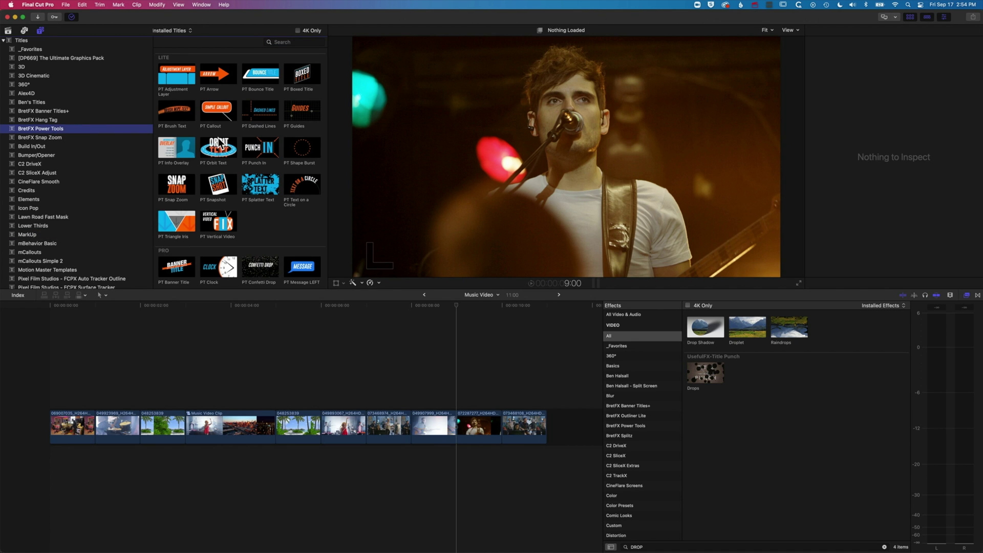
scroll(219, 143, down, 10)
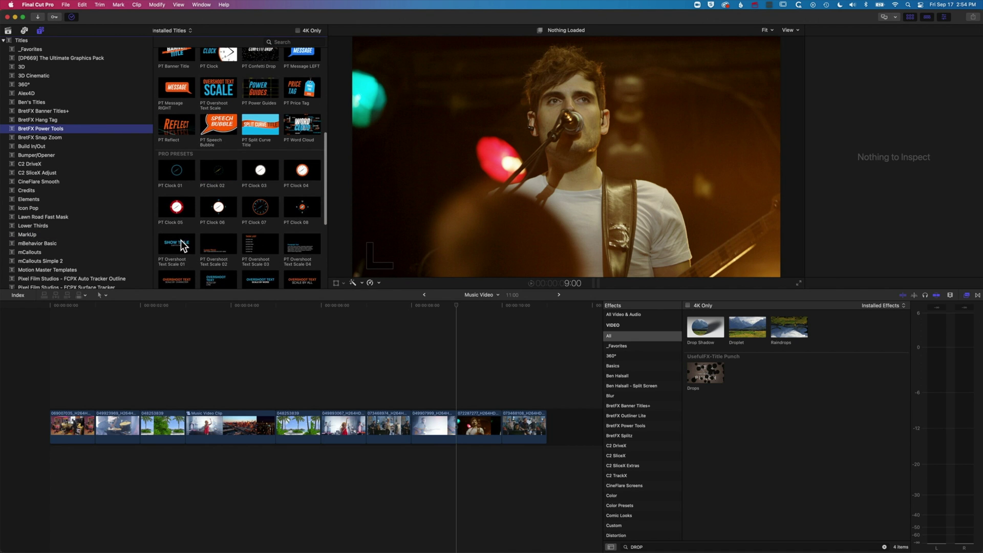
drag(183, 247, 299, 399)
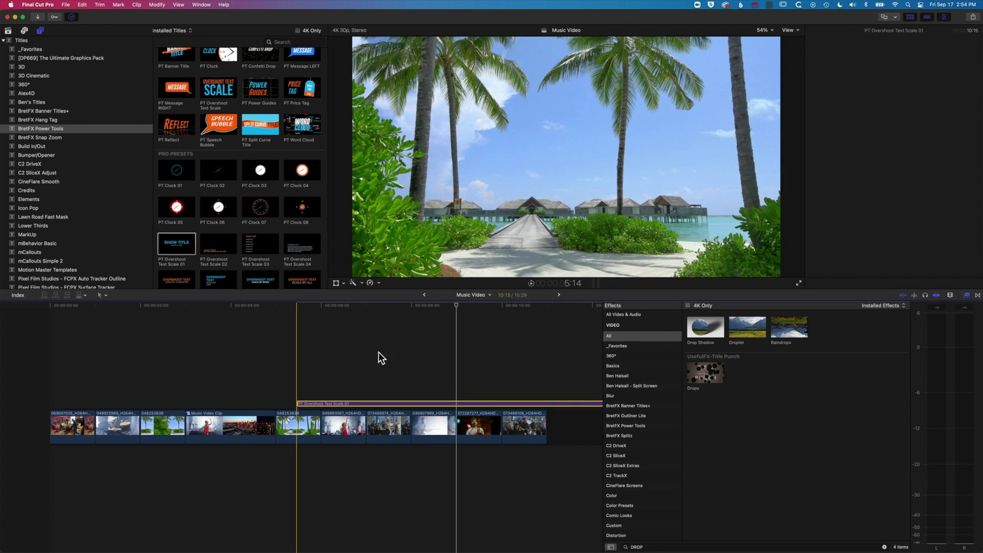
Trim the title's end to the playhead so it lasts 3:09, then preview it.
click(446, 304)
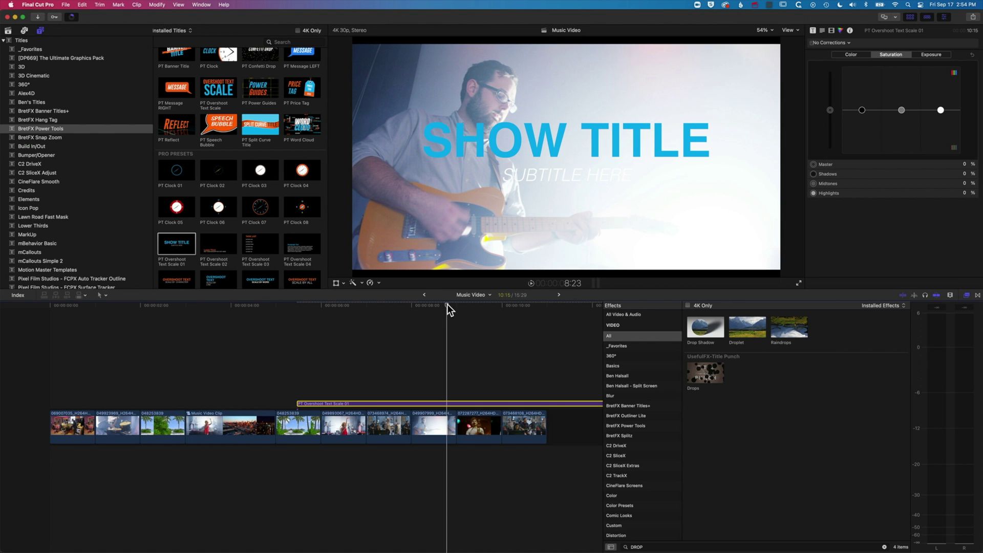
key(alt+bracketright)
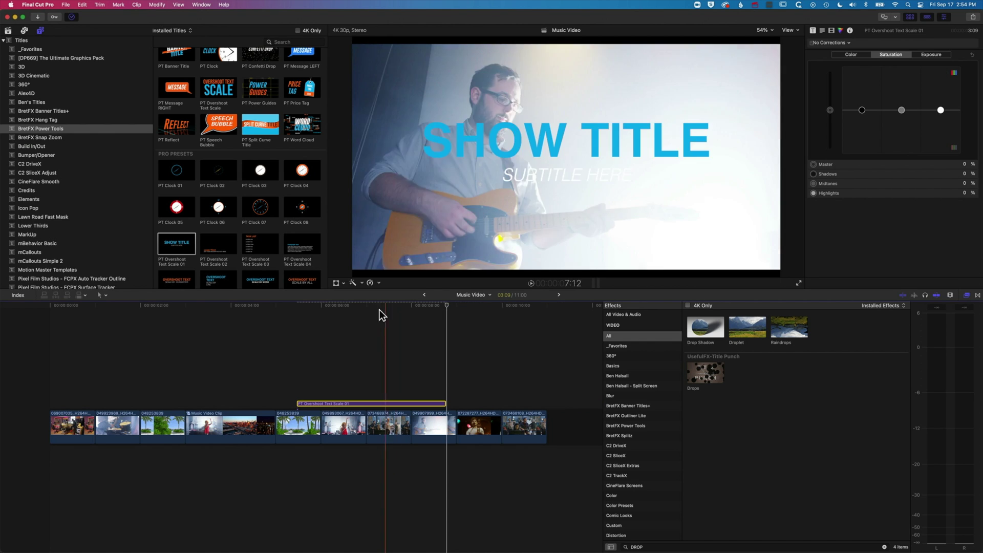
key(space)
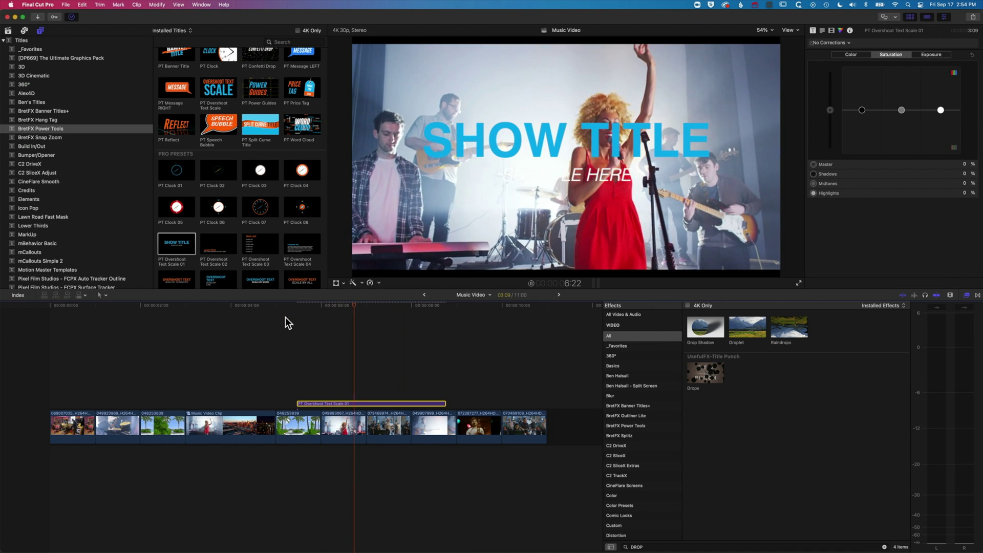
key(space)
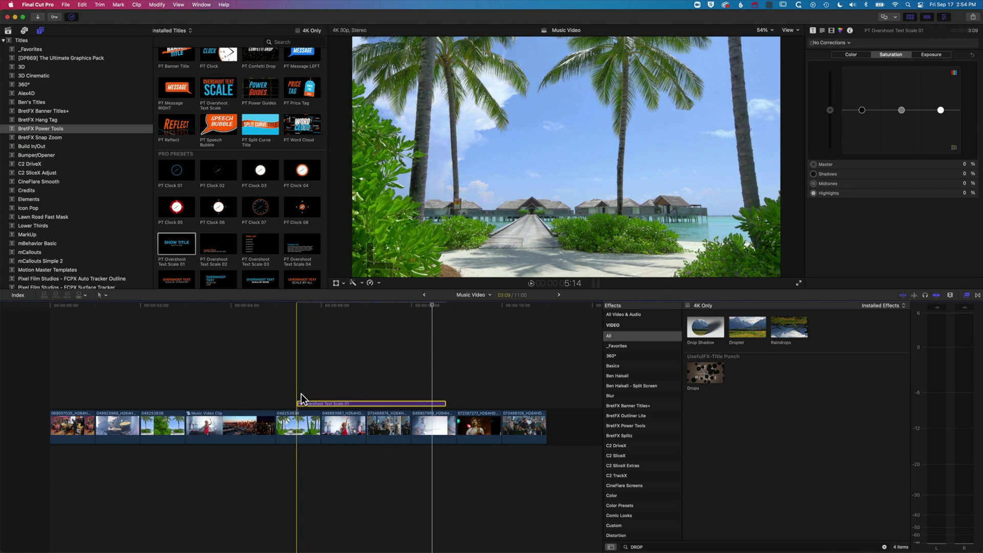
Combine the PT Overshoot title and its four underlying clips into compound clip Music Video Clip 2.
click(307, 425)
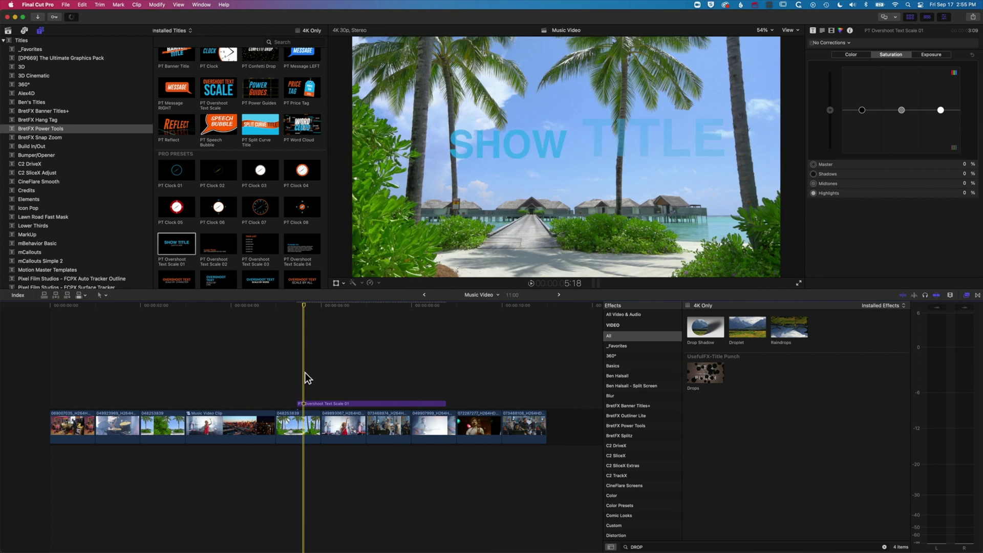
drag(293, 373, 438, 457)
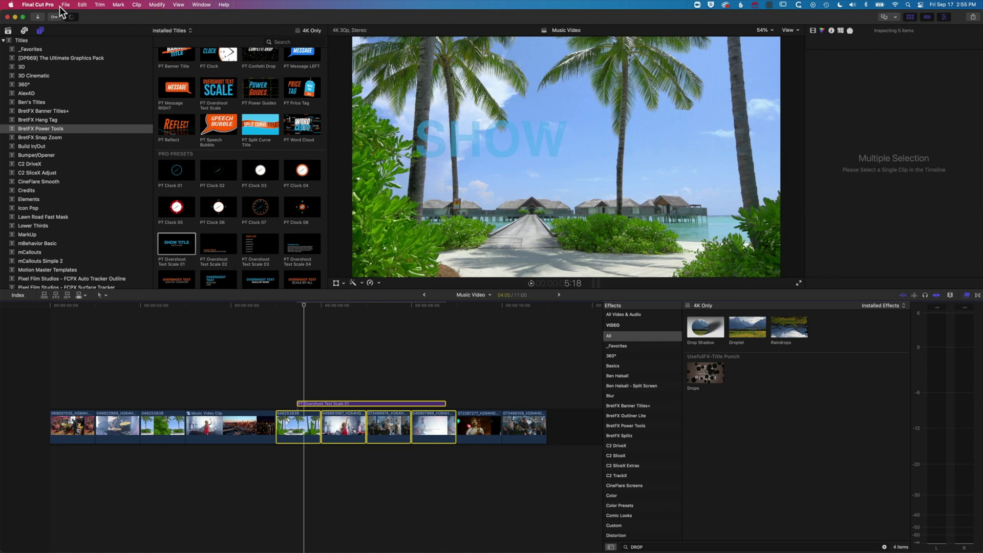
click(65, 5)
mouse_move(70, 16)
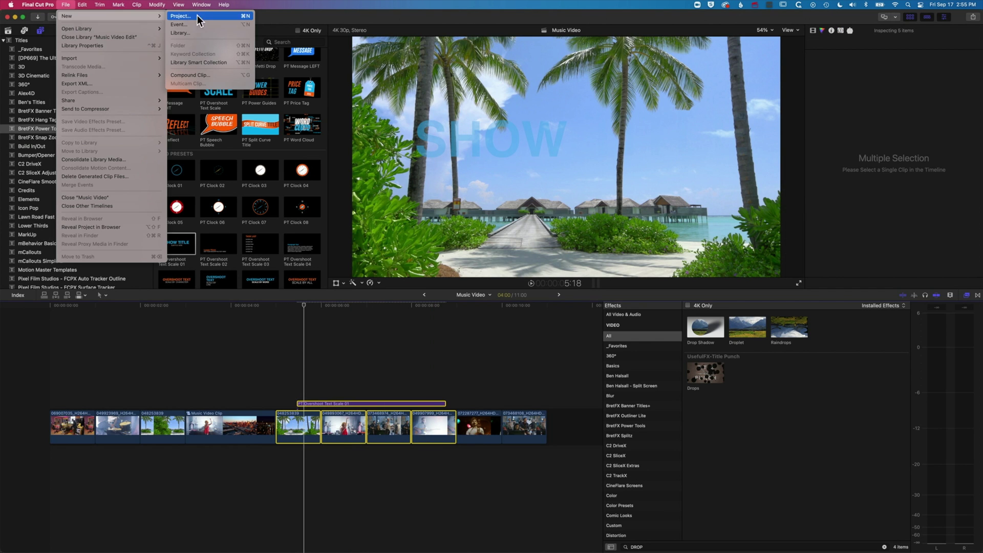
click(206, 76)
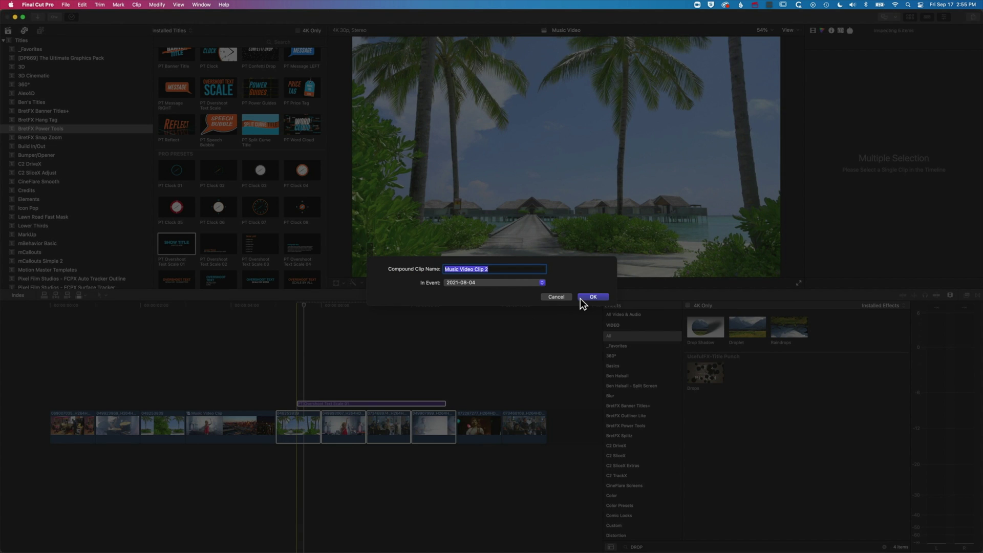
click(593, 297)
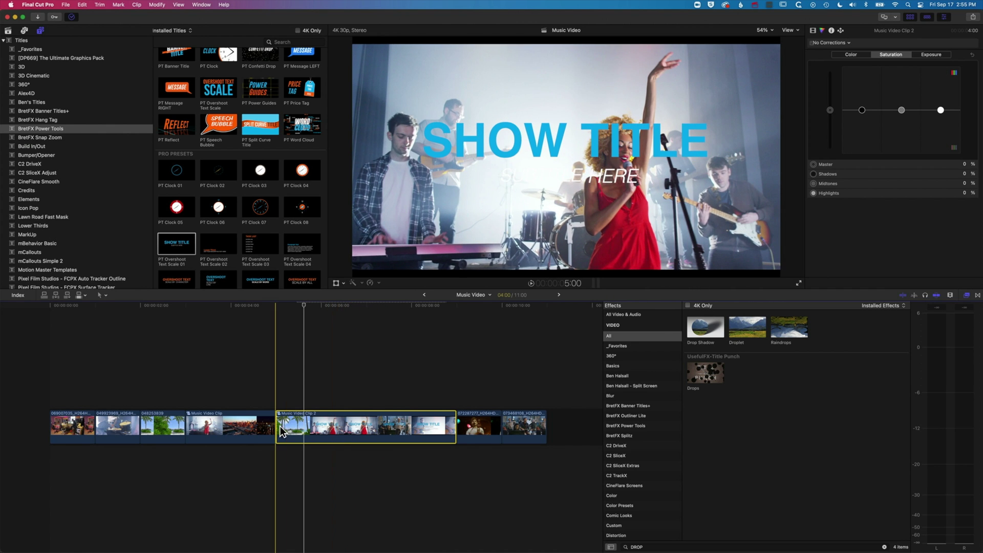
double_click(339, 428)
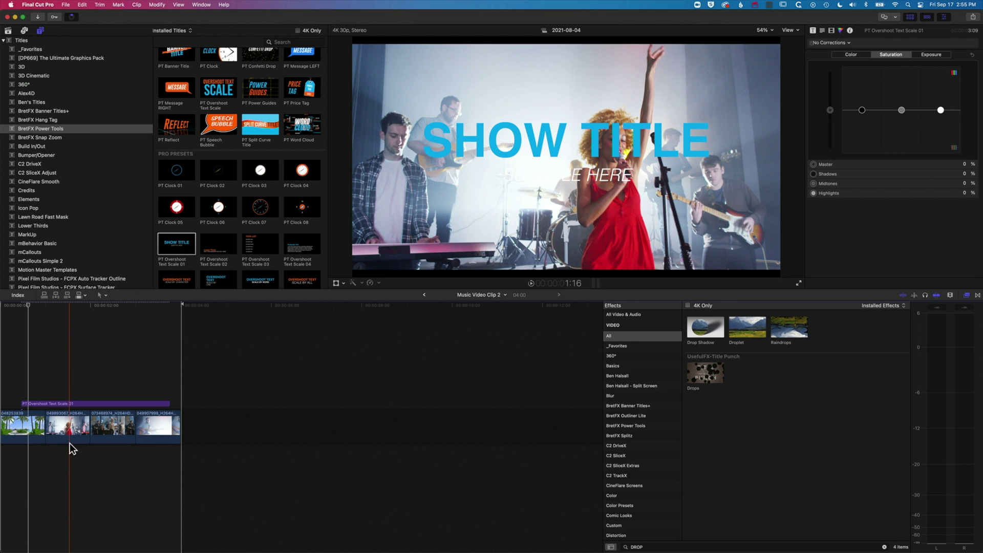
click(425, 295)
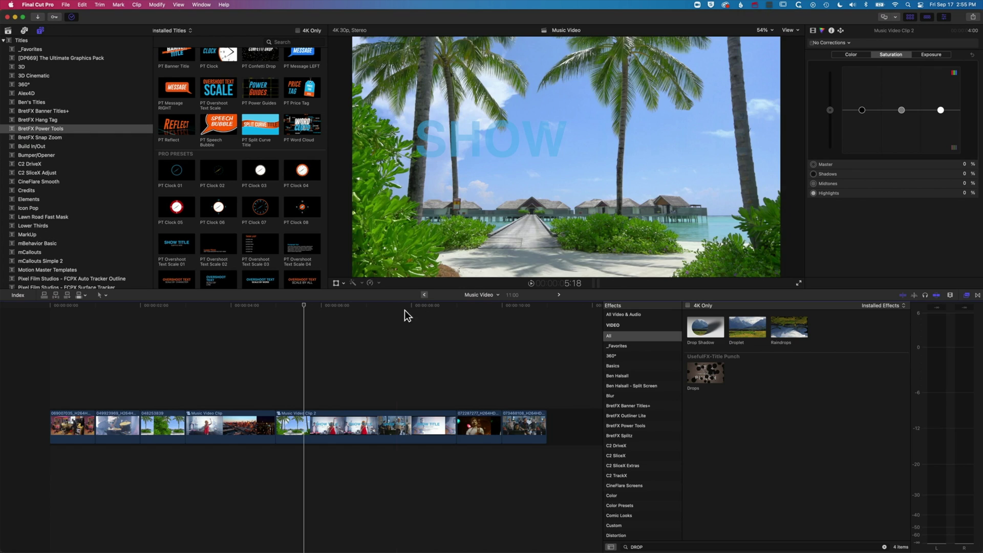
Open Music Video Clip, select its three clips, and return to the Music Video Edit library.
double_click(233, 419)
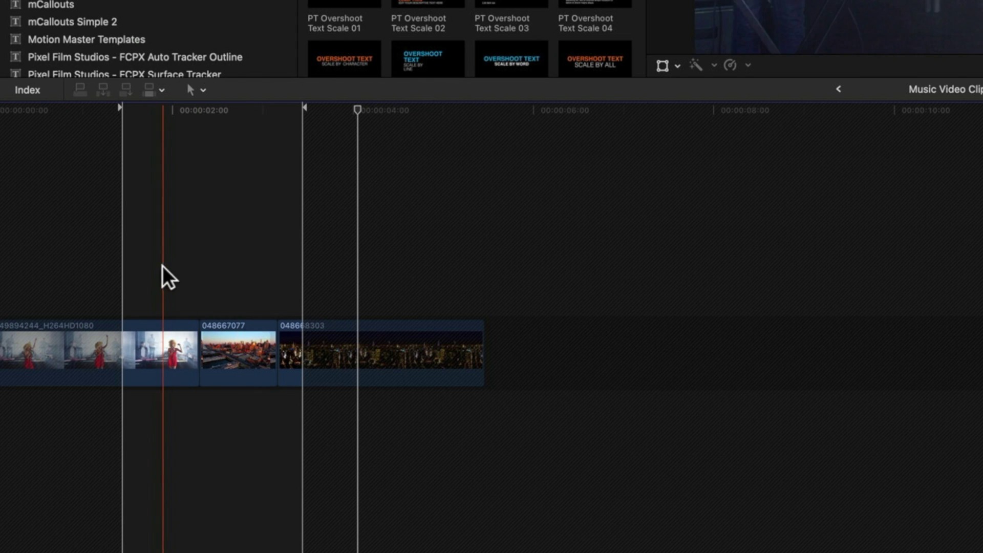
drag(162, 266, 314, 404)
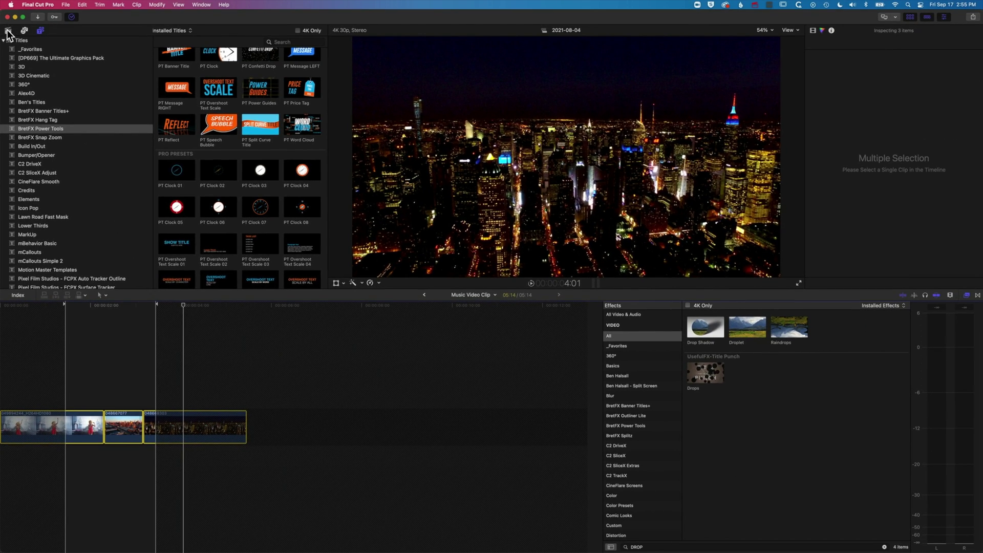
click(8, 30)
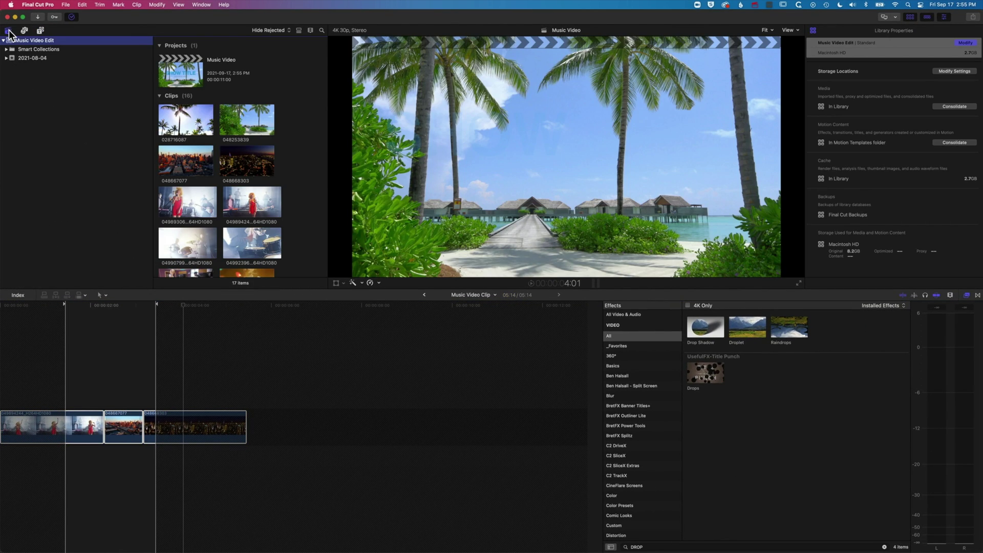
Paste the three clips at 3:00 in the Music Video project and delete the Music Video Clip compound.
double_click(185, 81)
drag(303, 302, 186, 316)
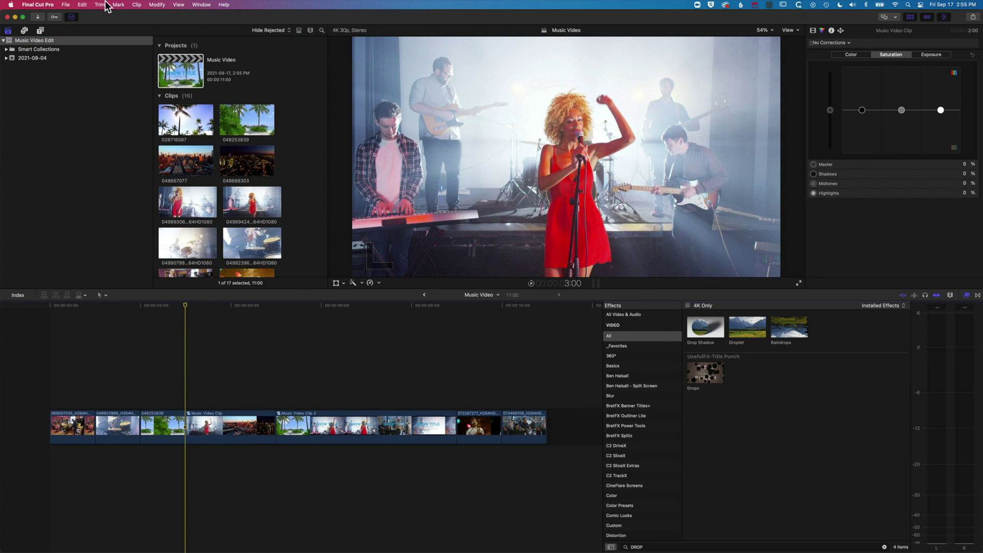
click(81, 4)
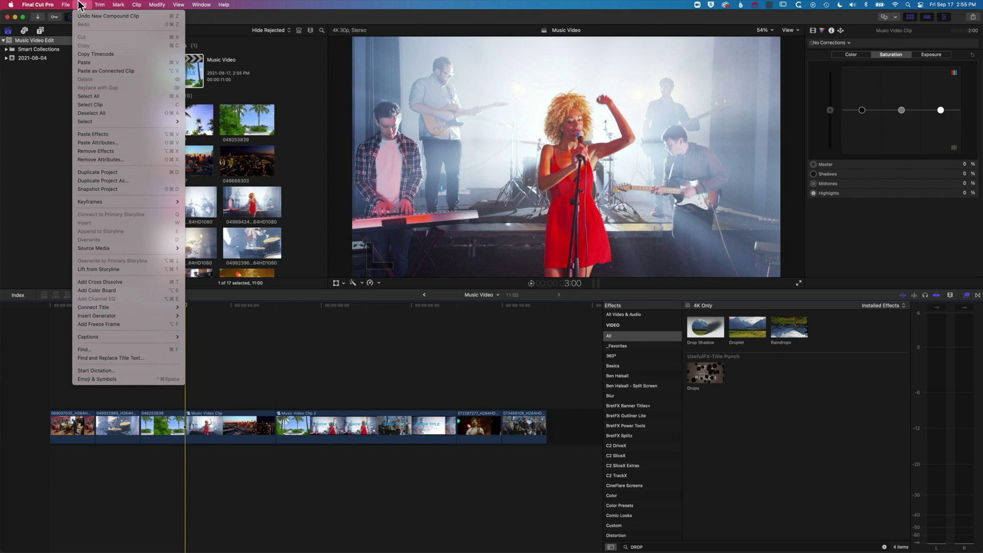
click(94, 61)
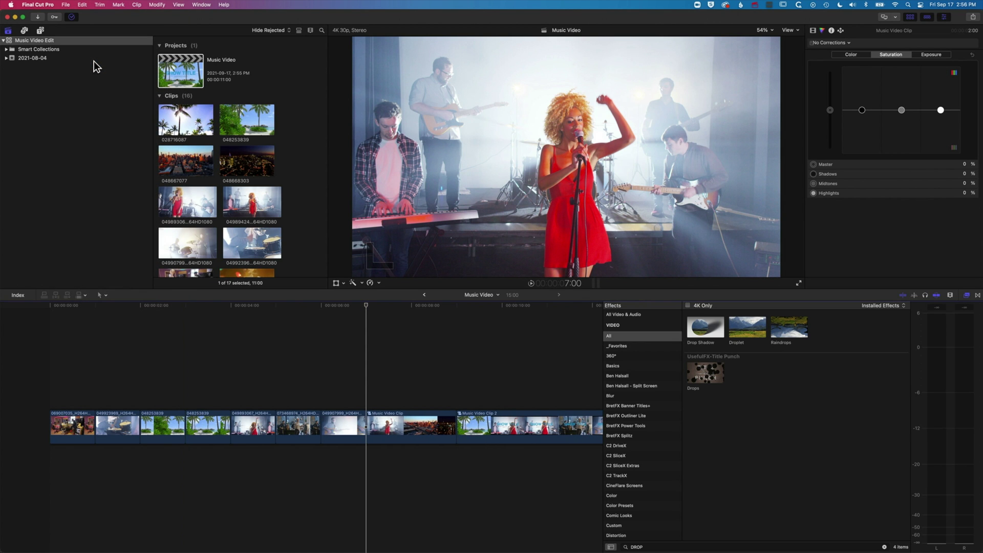
click(406, 419)
key(Delete)
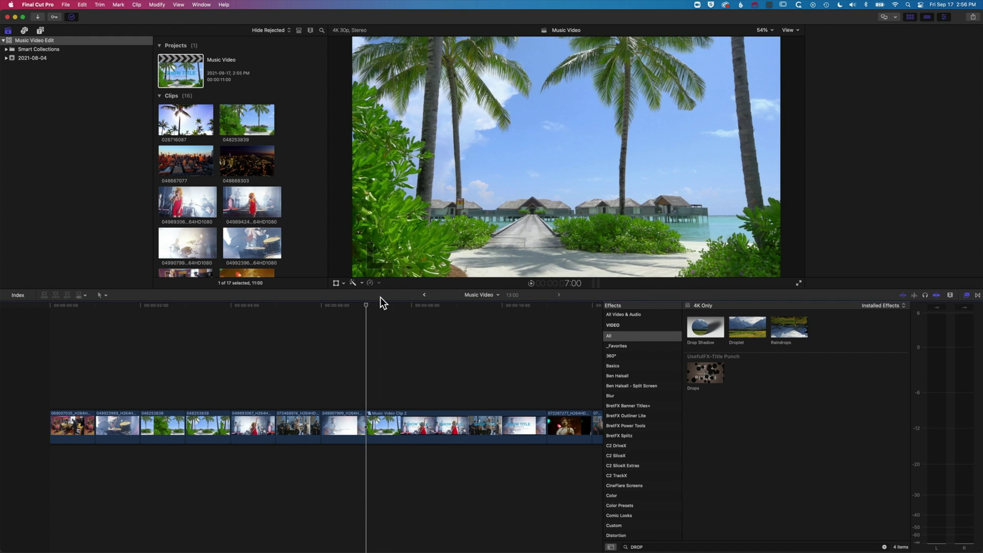